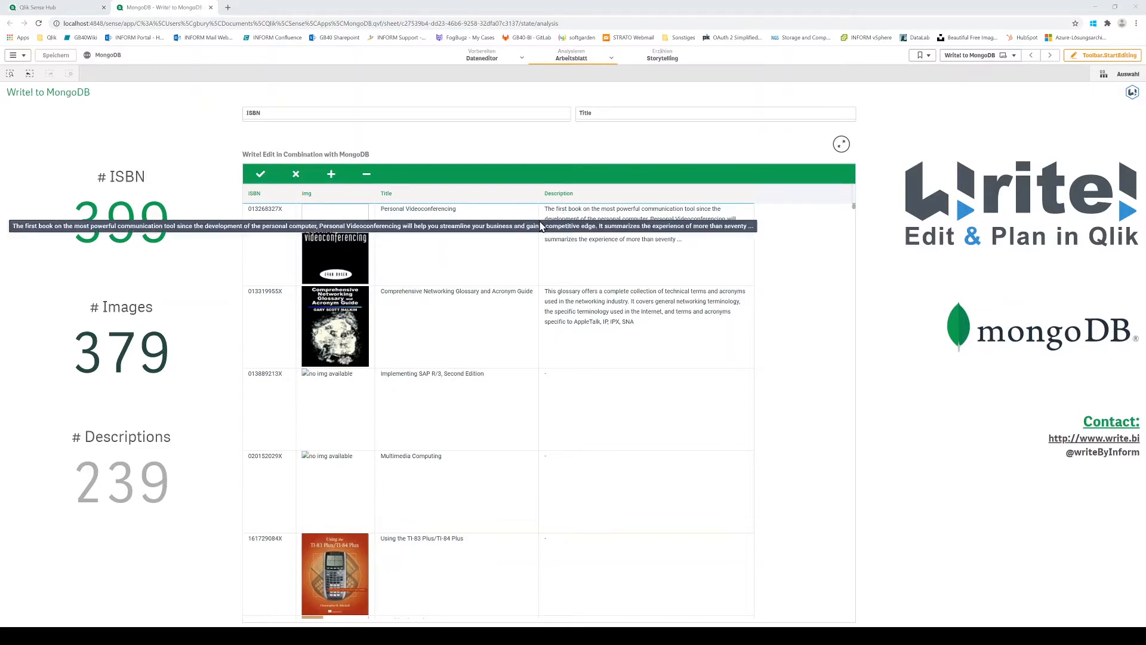
# Step: Examine the Write! Edit table's server settings and MongoDB endpoint in sheet editing mode, and return to the analysis view
pyautogui.scroll(-3, 499, 265)
pyautogui.scroll(-2, 499, 265)
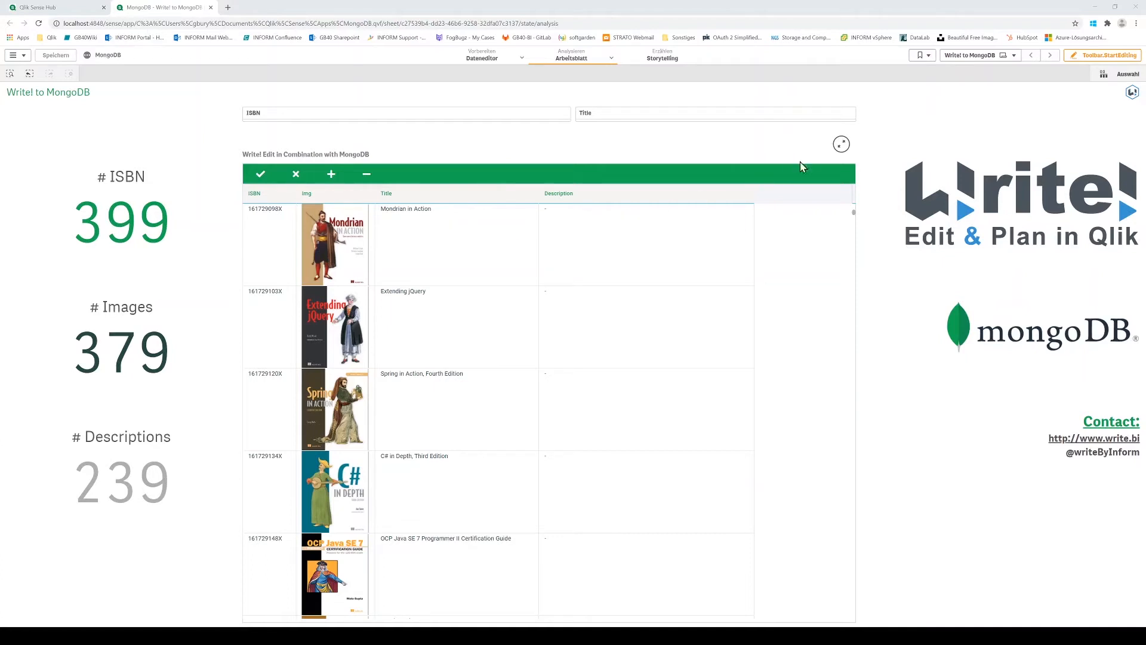
pyautogui.click(1078, 56)
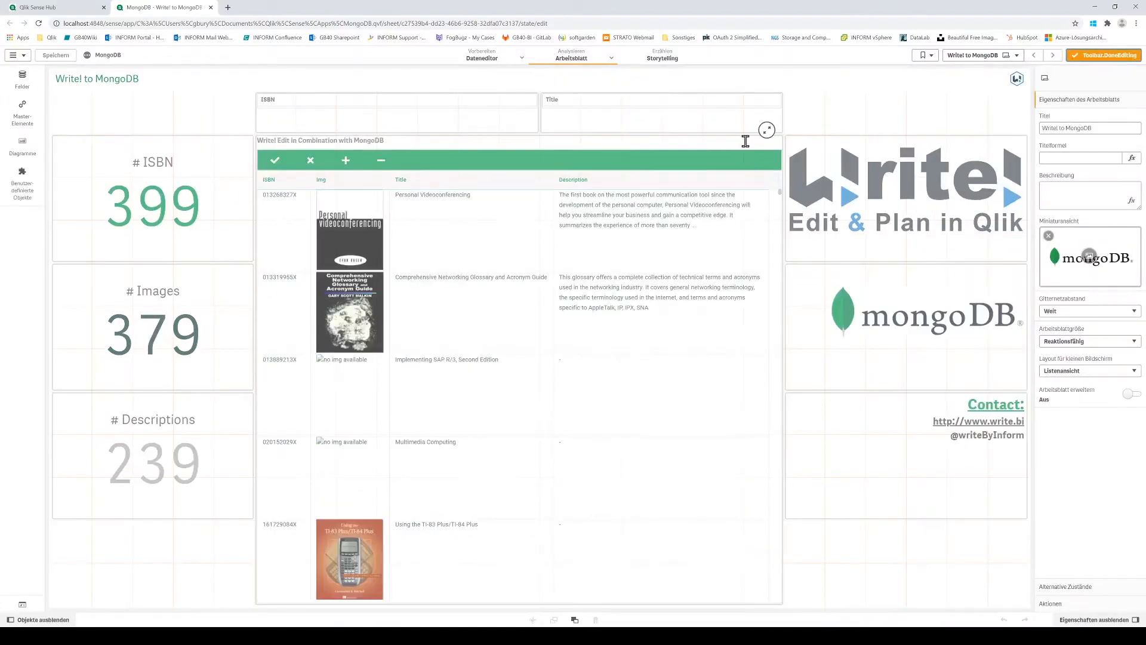
pyautogui.click(740, 138)
pyautogui.click(1063, 238)
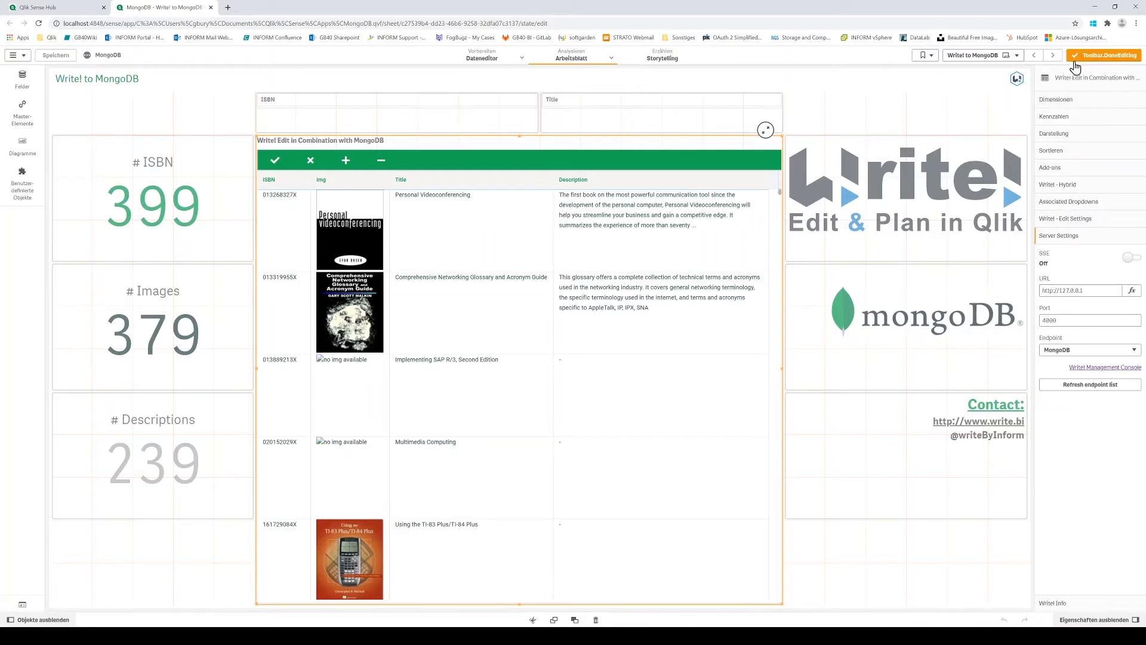
pyautogui.click(1104, 55)
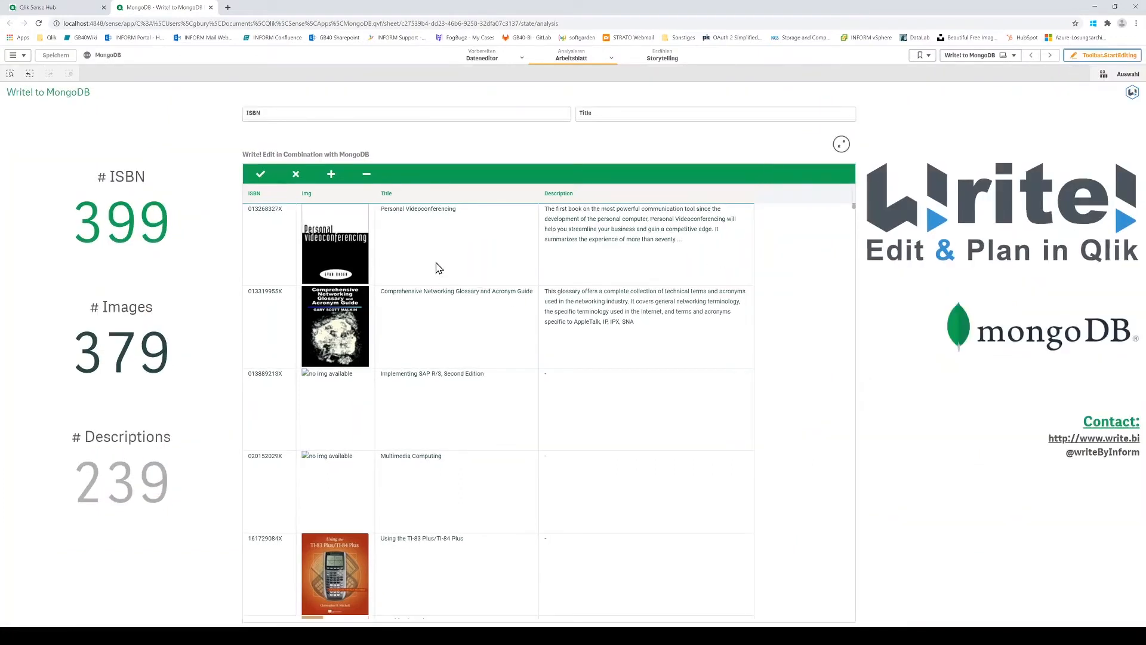
# Step: Add a new row to the Write! Edit table with ISBN 12345 and image value xyz
pyautogui.click(332, 175)
pyautogui.click(270, 216)
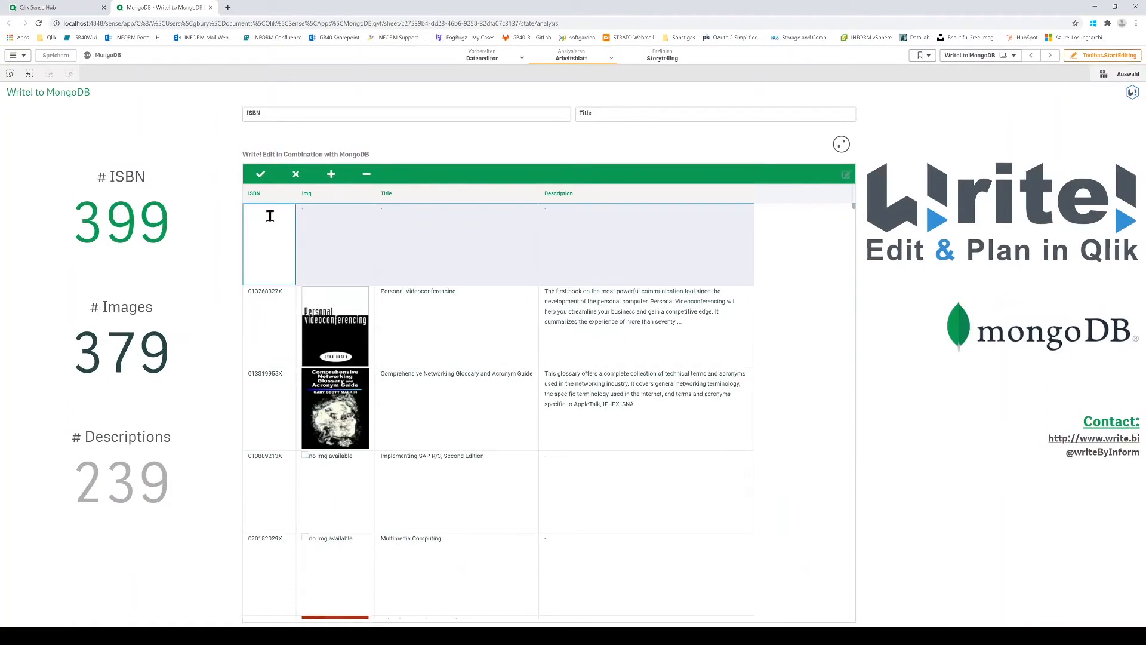
pyautogui.write('12345')
pyautogui.click(321, 216)
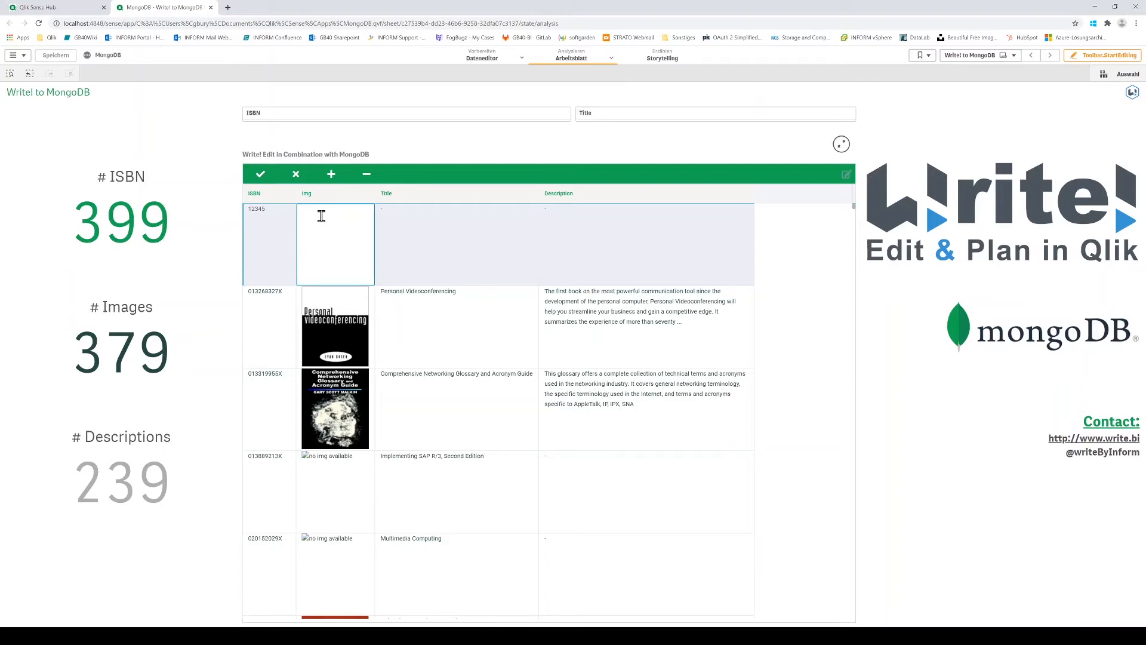
pyautogui.write('xyz')
# Step: Give the new row the title My First Book and a person's first name as description, and save it to the database
pyautogui.click(405, 233)
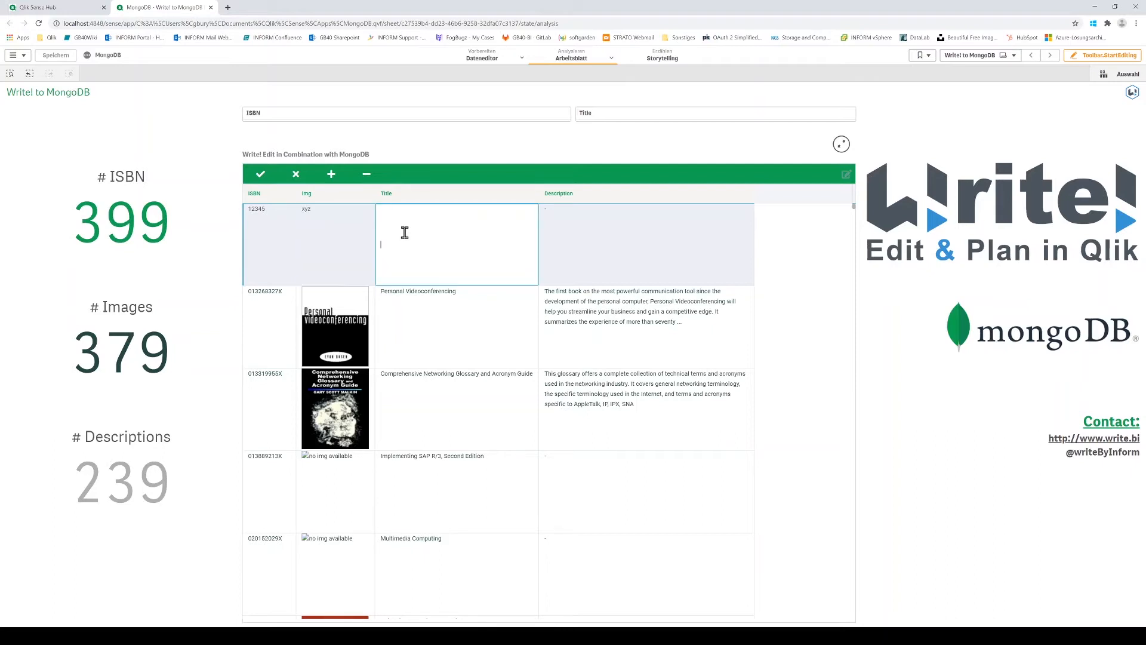
pyautogui.write('My First Book')
pyautogui.click(588, 235)
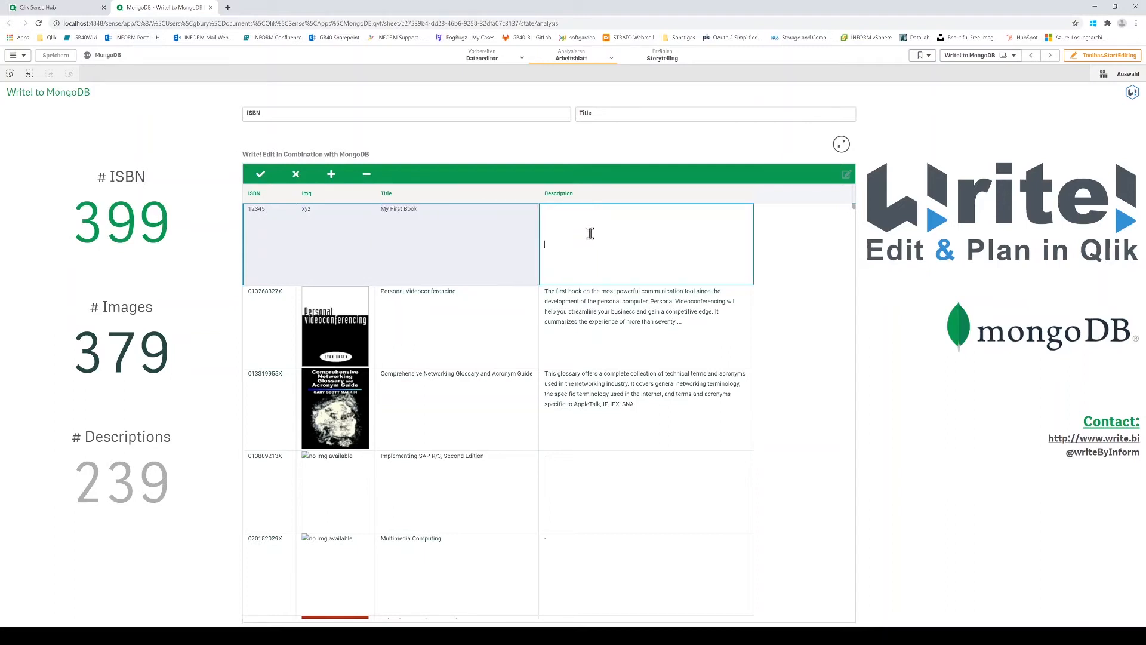
pyautogui.write('Gen')
pyautogui.press('Return')
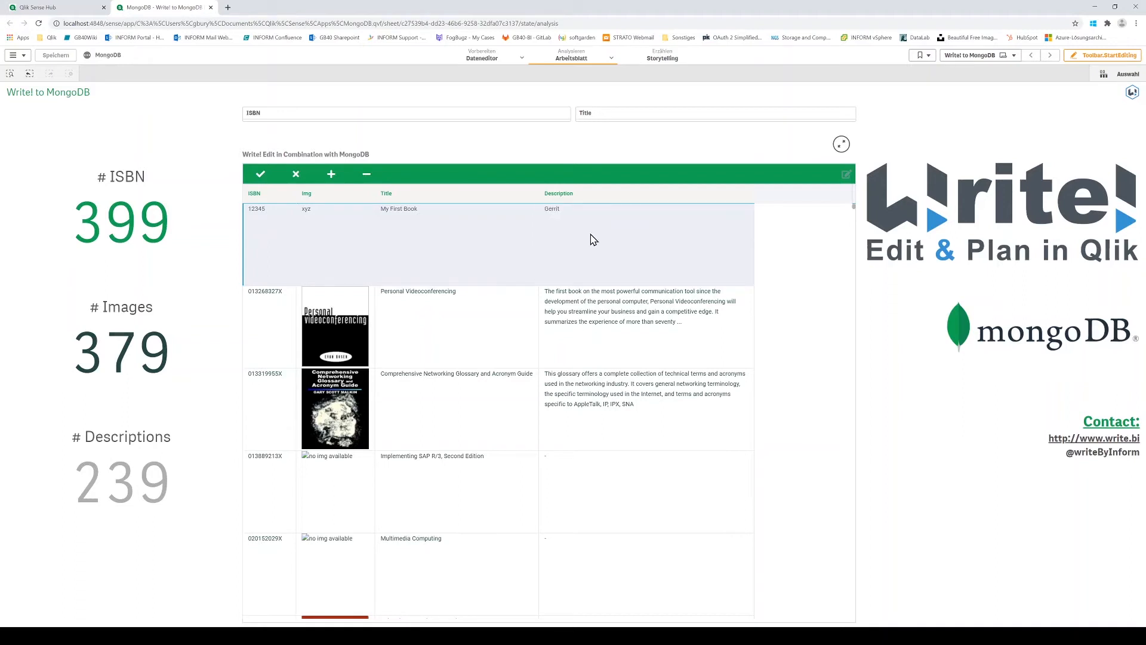
pyautogui.click(261, 174)
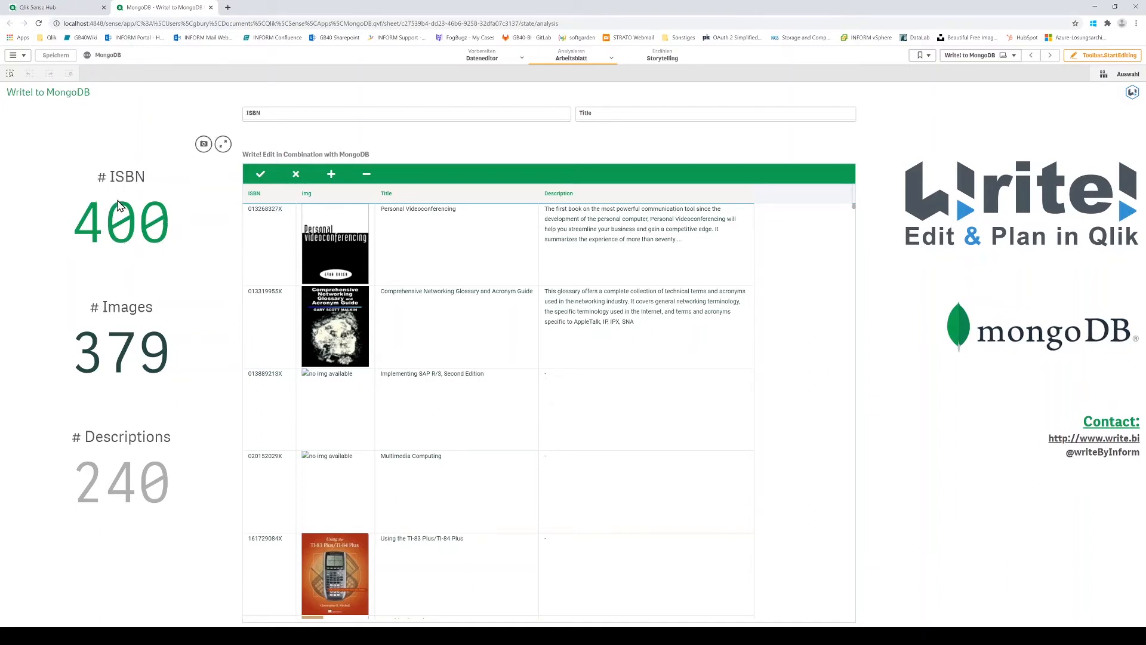
# Step: Filter the sheet to ISBN 12345 and apply the selection
pyautogui.click(261, 125)
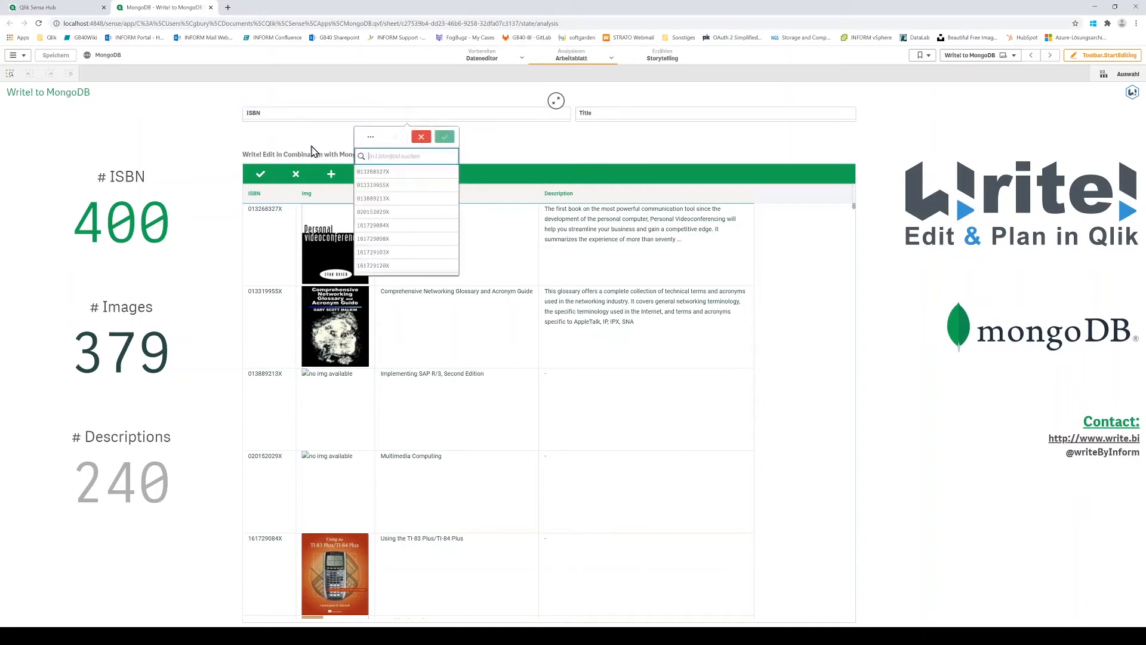
pyautogui.write('12345')
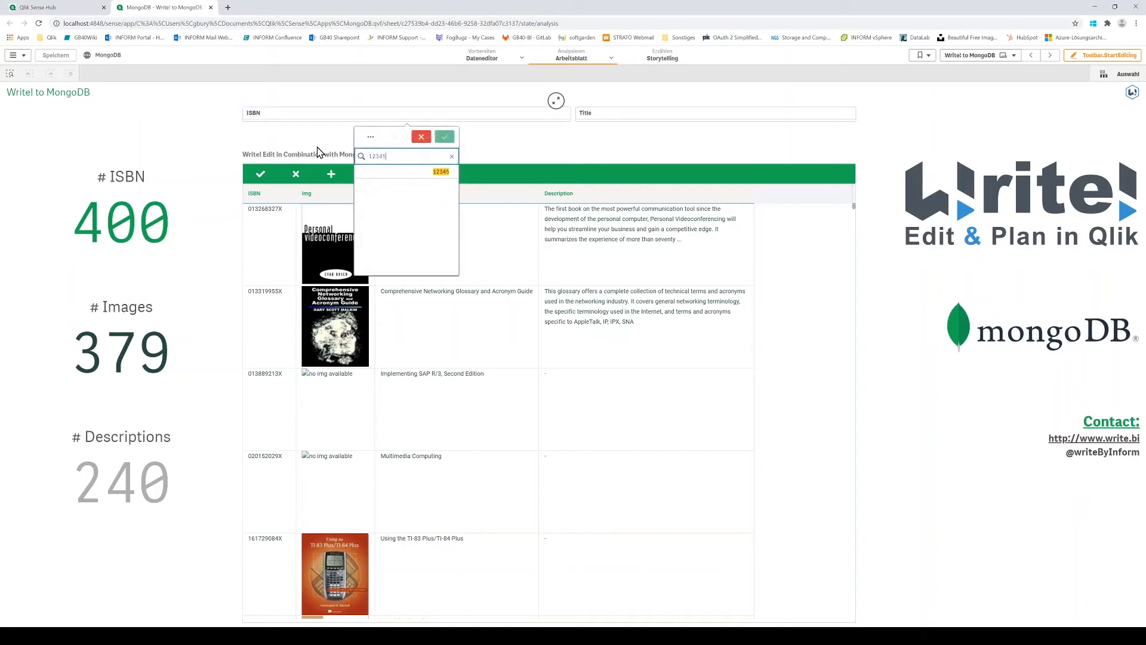
pyautogui.click(416, 174)
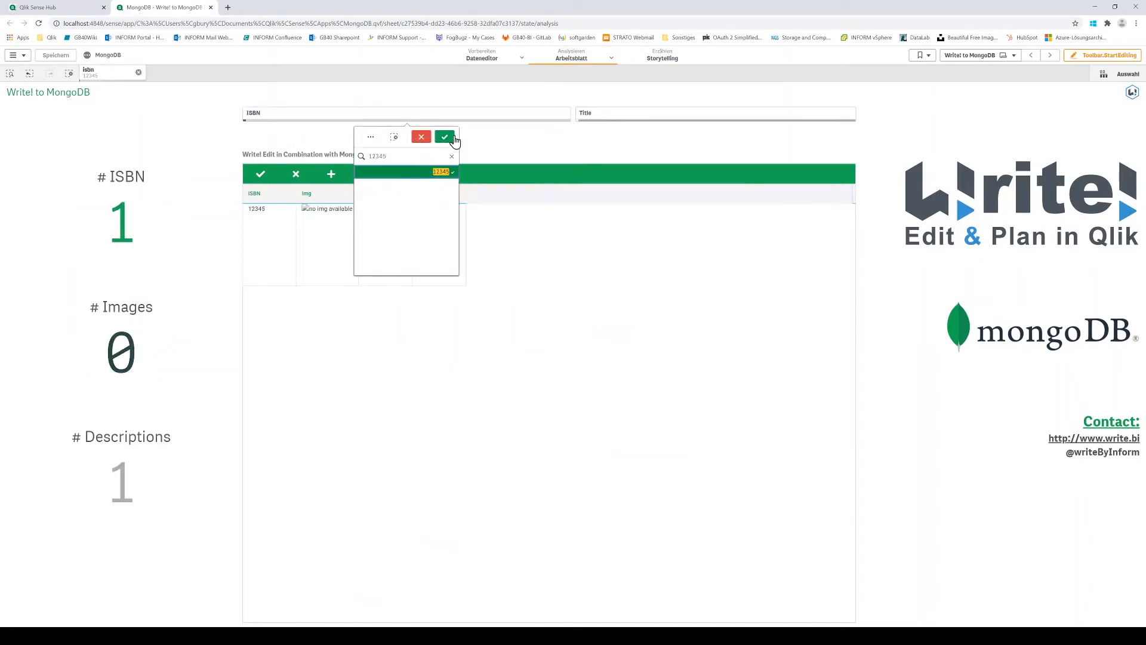
pyautogui.click(444, 137)
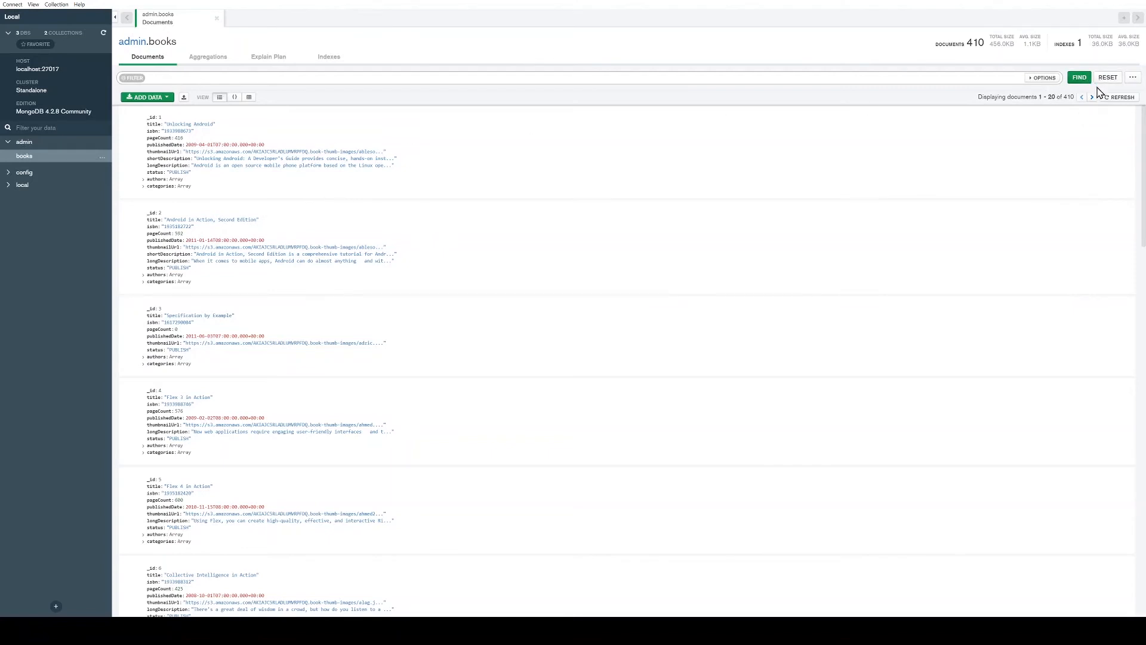
# Step: Refresh the admin.books collection in MongoDB Compass and find the document matching {isbn:"12345"}
pyautogui.click(1117, 97)
pyautogui.click(167, 77)
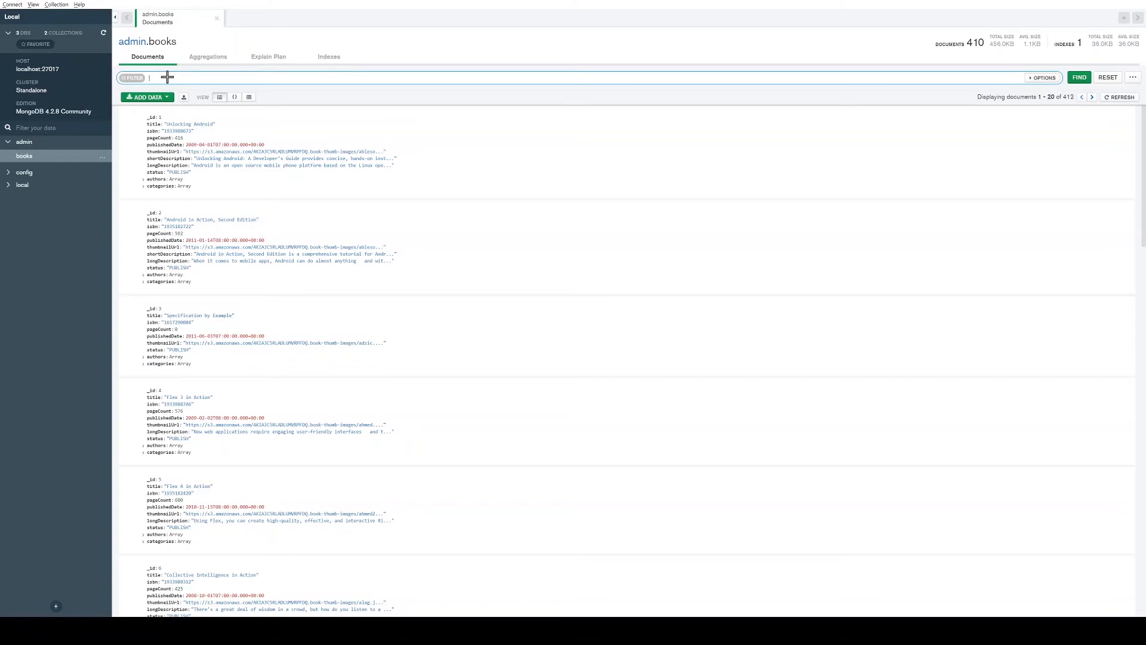
pyautogui.write('{}')
pyautogui.write('isbn')
pyautogui.write(':""')
pyautogui.click(1069, 83)
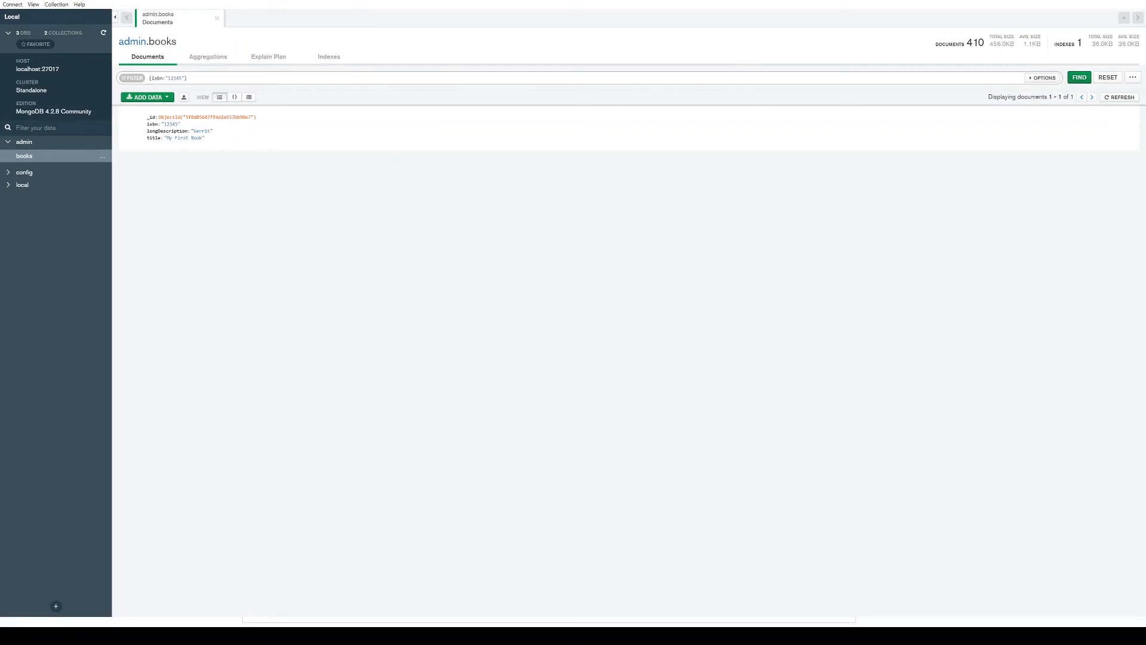
# Step: Back in the Qlik Sense sheet, append "long example text" to the description of My First Book and save the change
pyautogui.hotkey('alt', 'Tab')
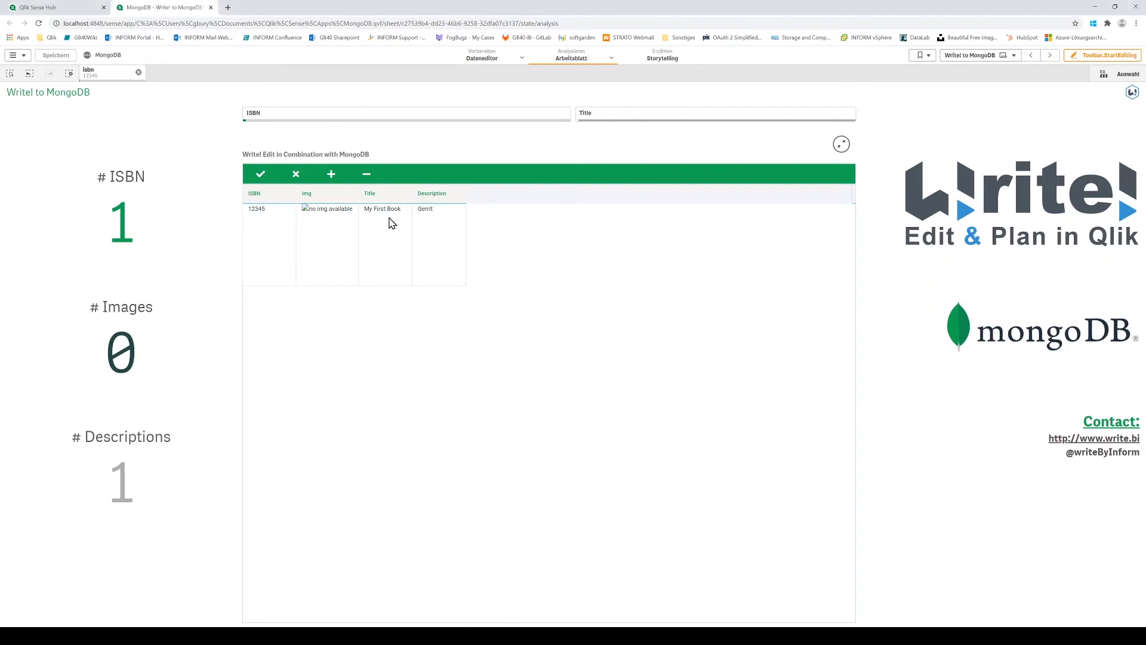
pyautogui.doubleClick(434, 214)
pyautogui.click(440, 246)
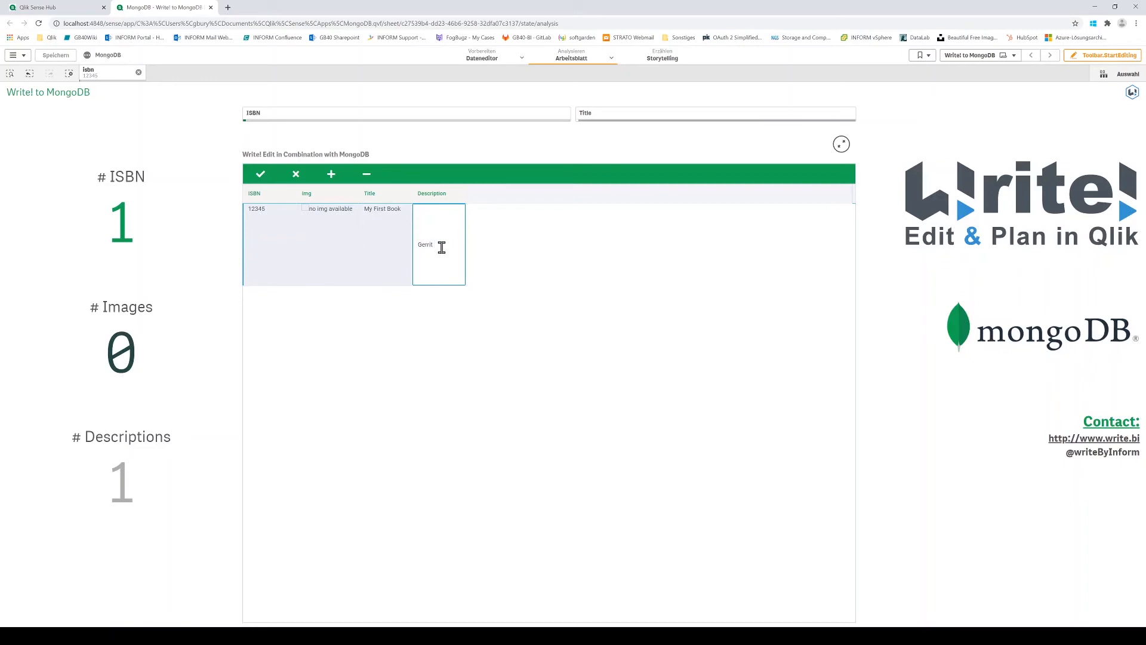
pyautogui.write('long example')
pyautogui.write(' text')
pyautogui.press('Return')
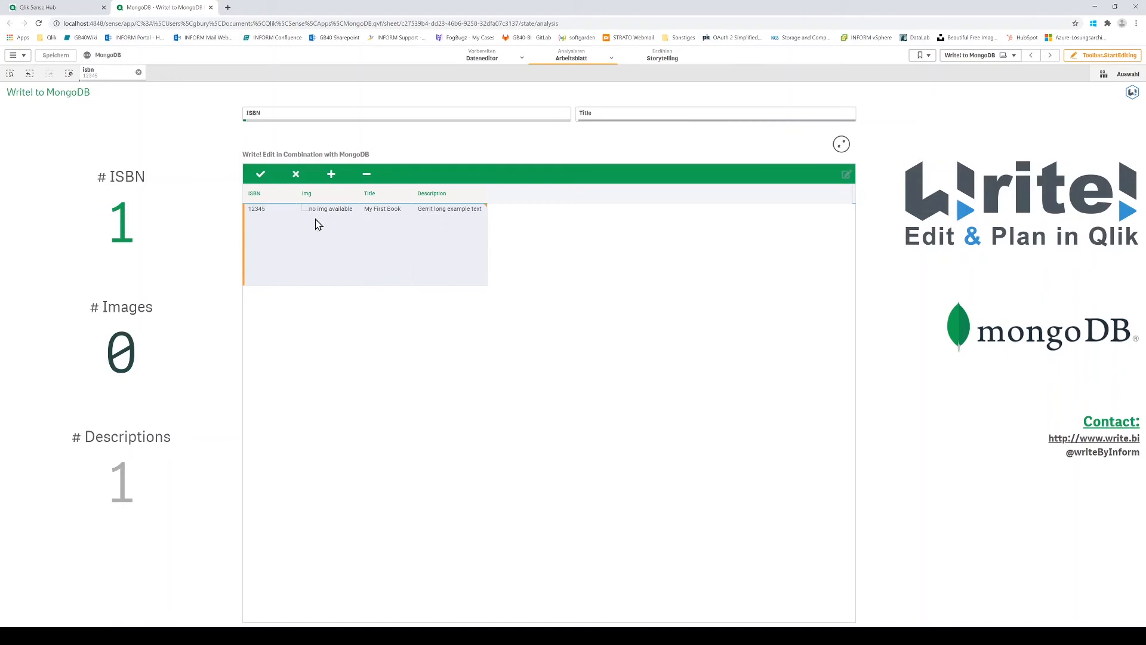
pyautogui.click(262, 176)
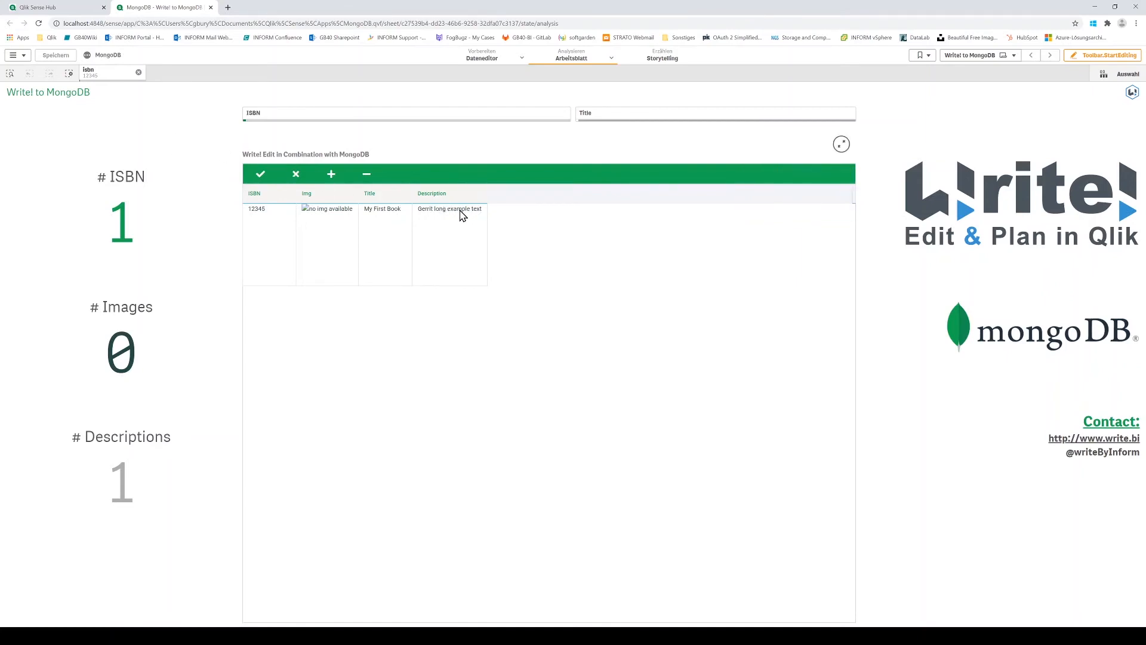
# Step: Check the ISBN and Title filter lists for the new book's entries, leaving the current selection as it is
pyautogui.click(279, 115)
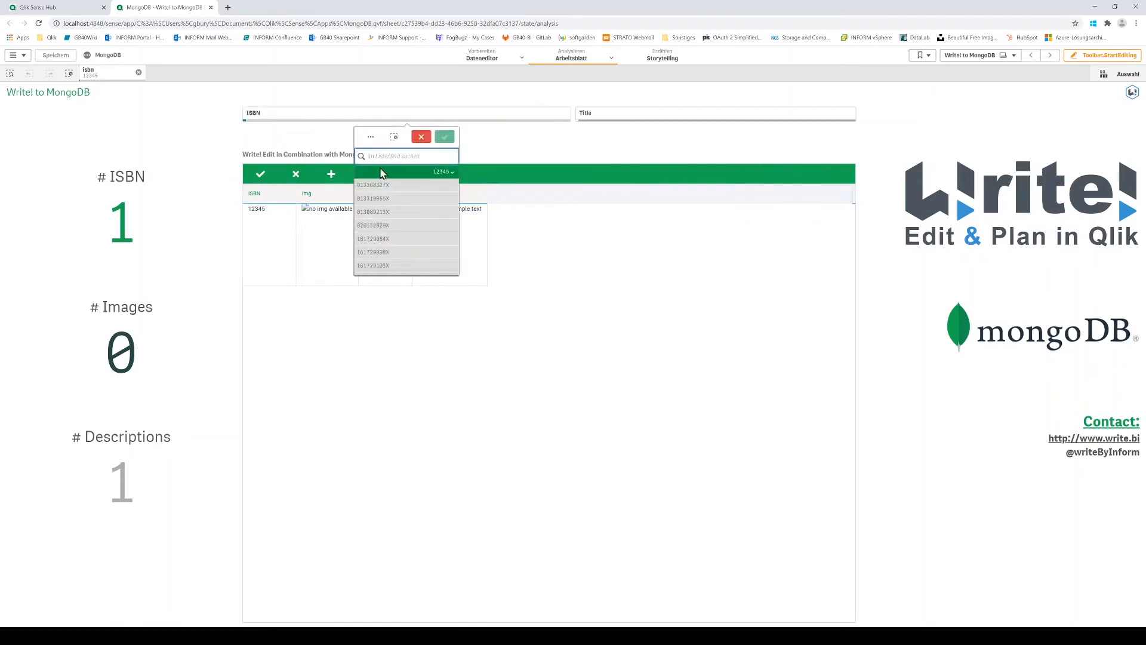
pyautogui.click(427, 106)
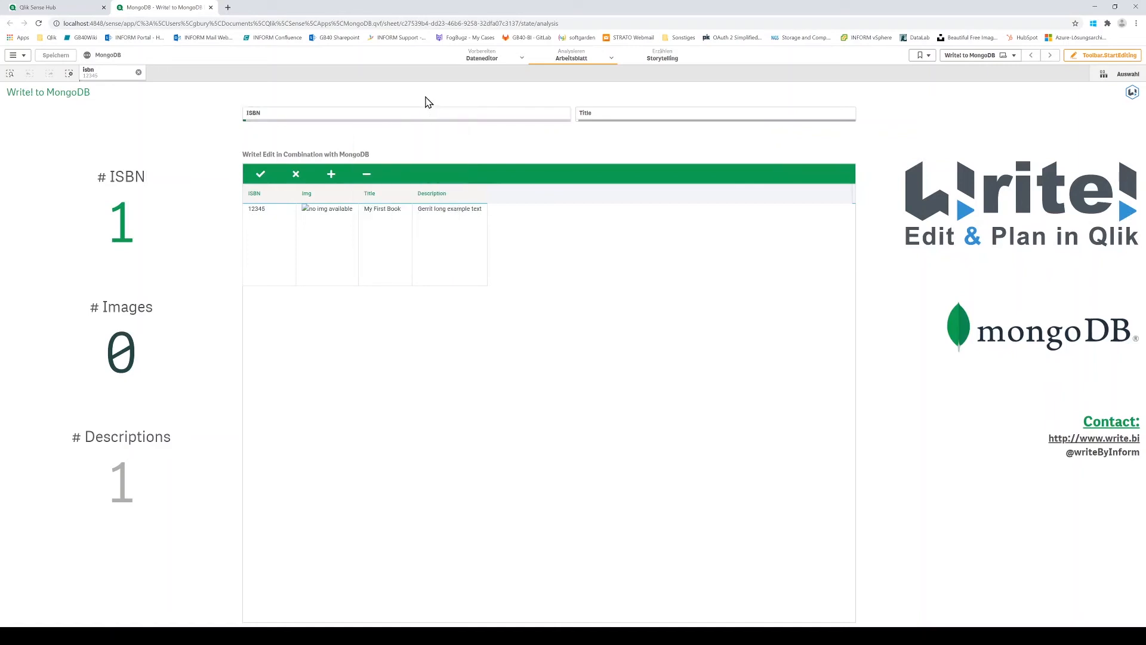
pyautogui.click(587, 116)
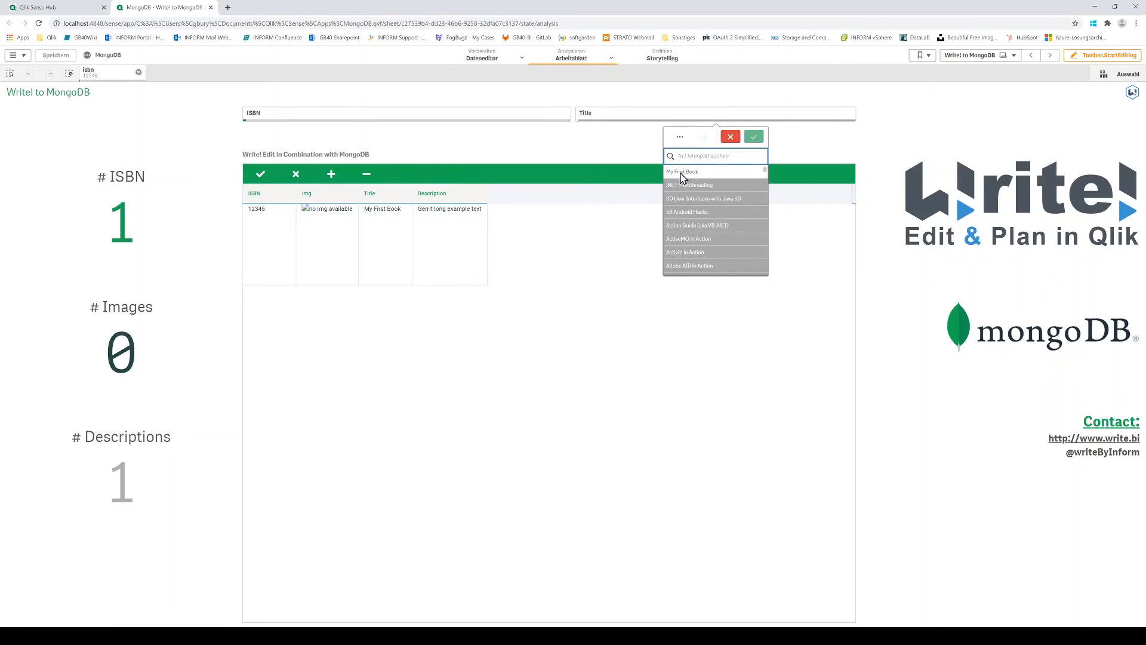
pyautogui.click(609, 148)
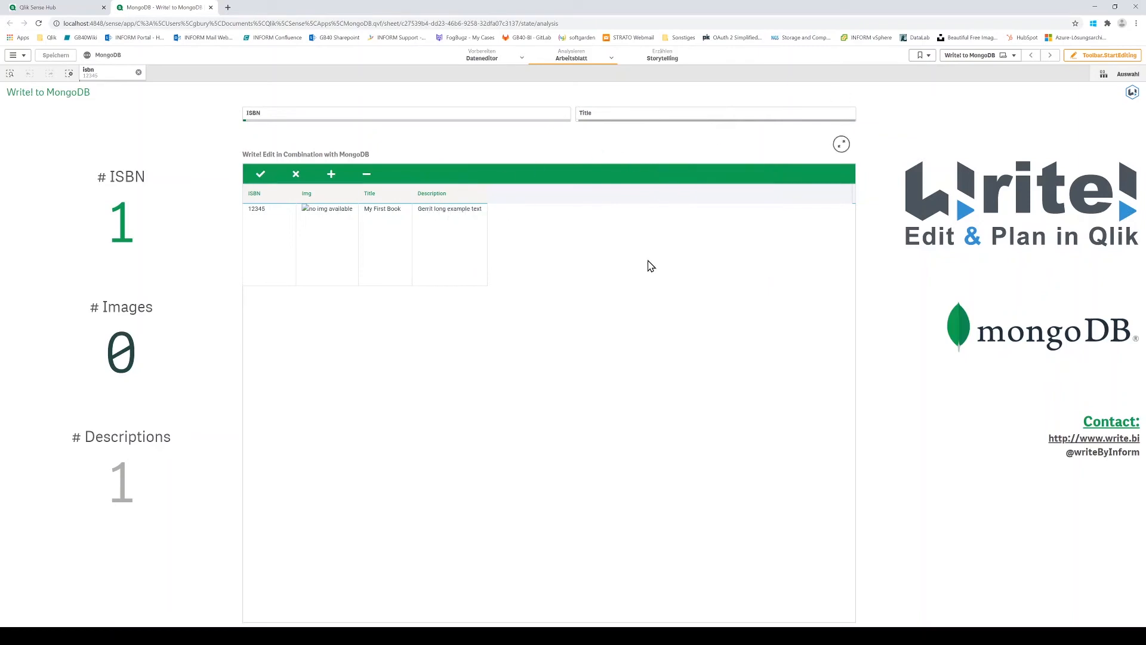
# Step: Switch to MongoDB Compass and refresh the isbn 12345 query to check the document's longDescription
pyautogui.hotkey('alt', 'Tab')
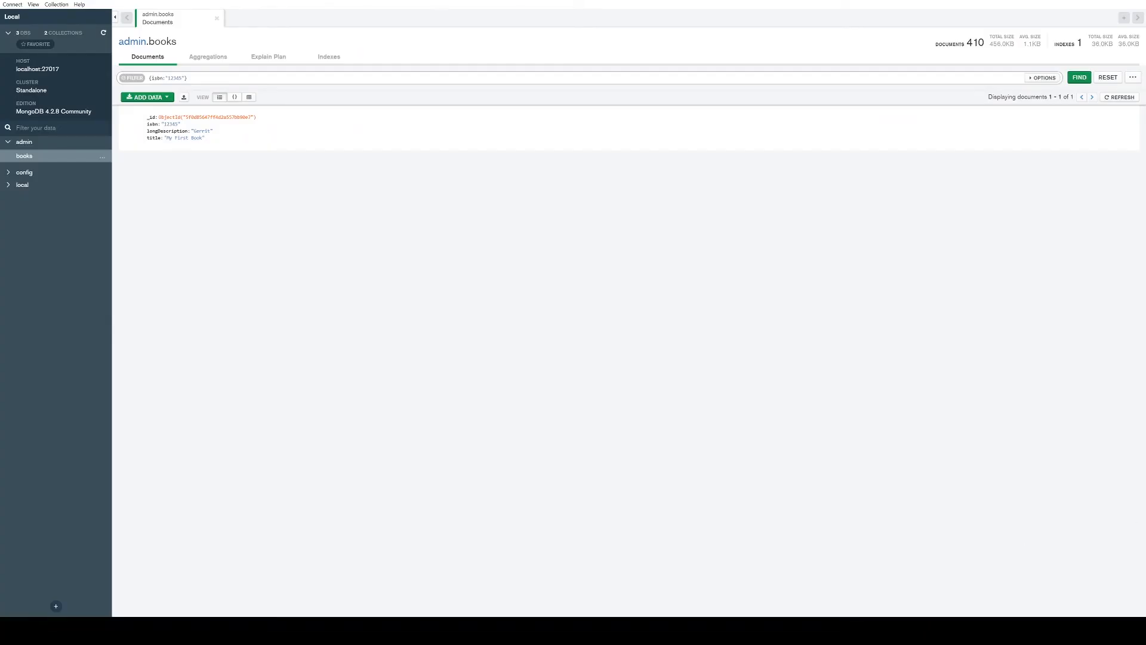
pyautogui.click(176, 78)
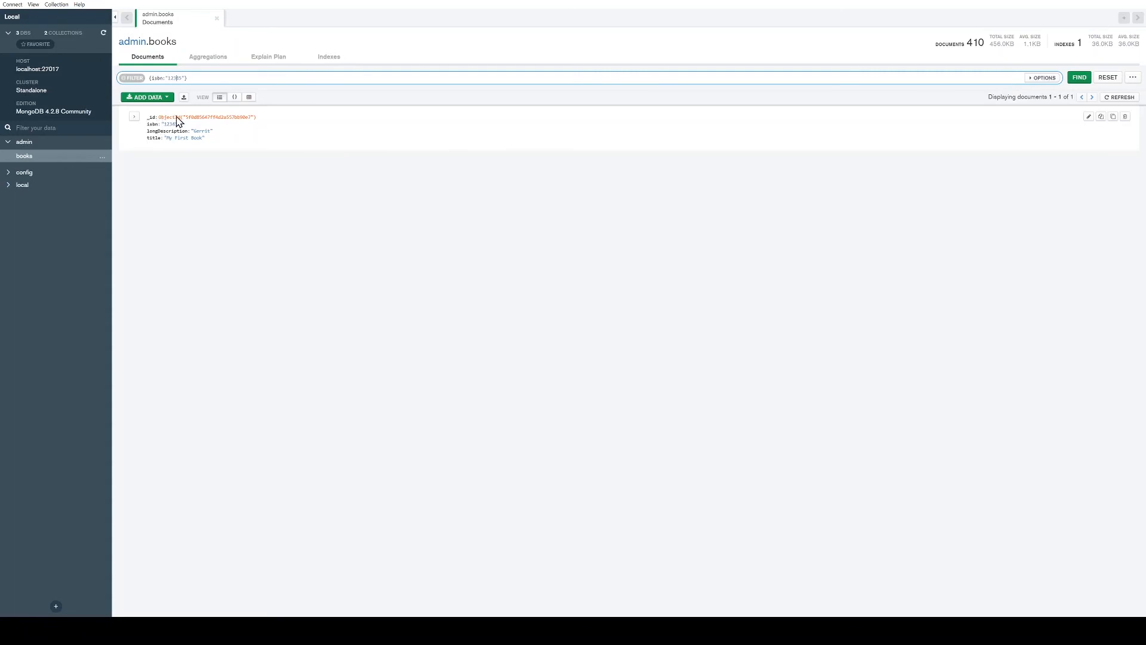
pyautogui.click(1118, 97)
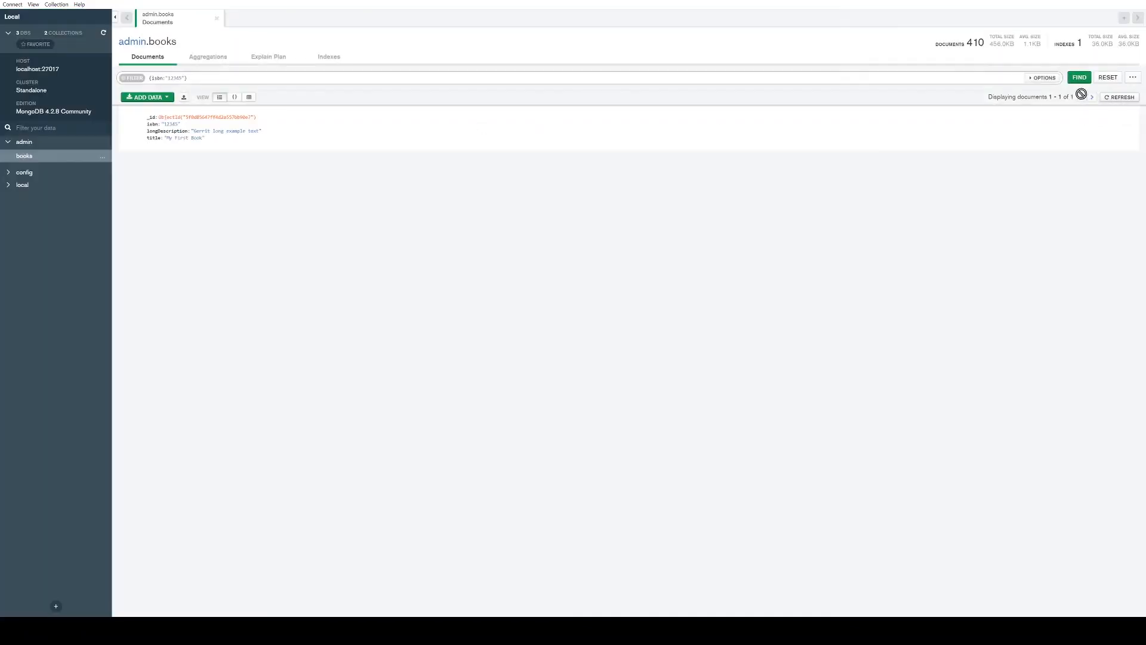